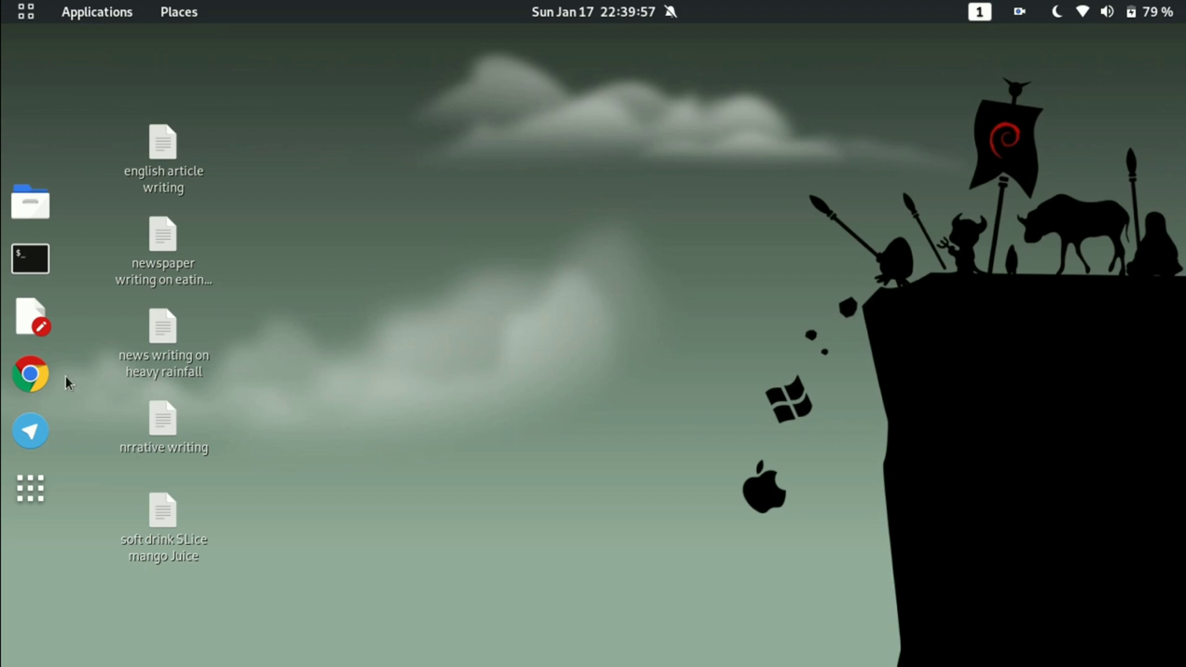
Step: Open Chrome, search Google for "signal download" and open the official Download Signal page
{"action": "left_click", "coordinate": [29, 378]}
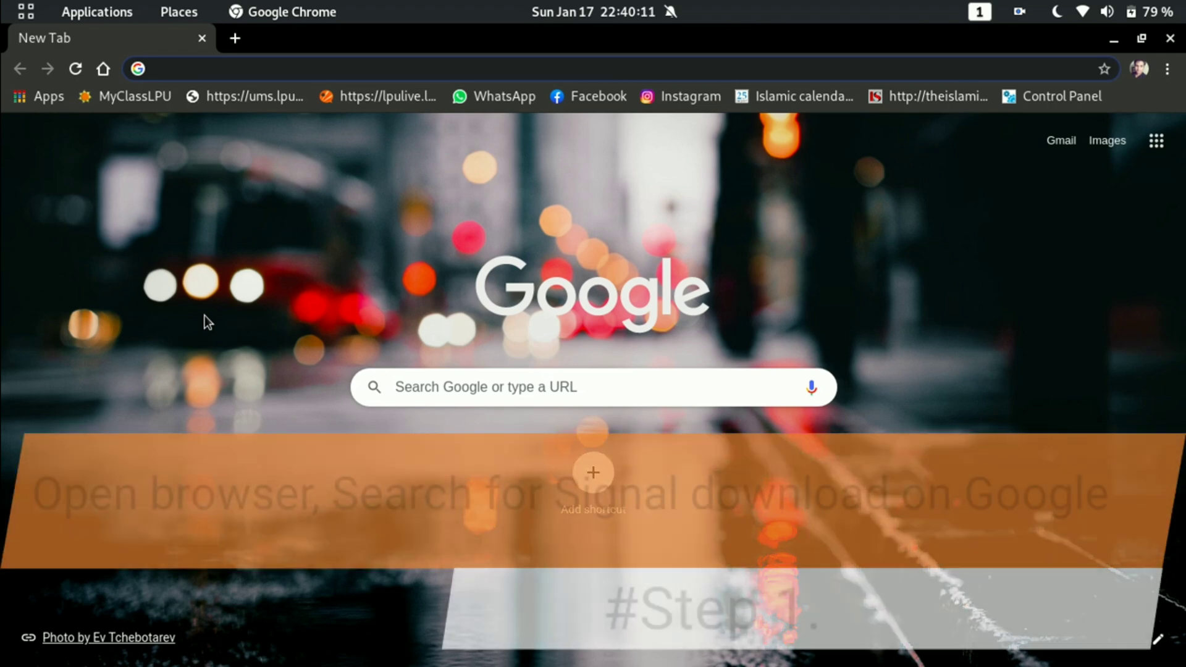
{"action": "type", "text": "signal dow"}
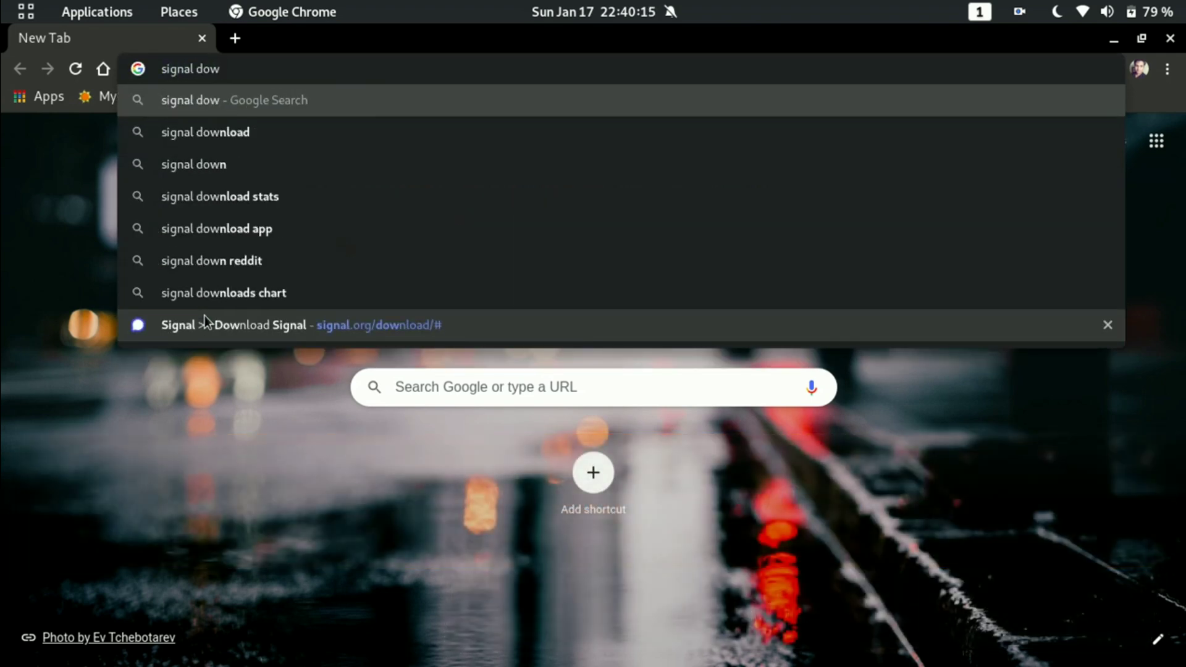
{"action": "key", "text": "Down"}
{"action": "key", "text": "Return"}
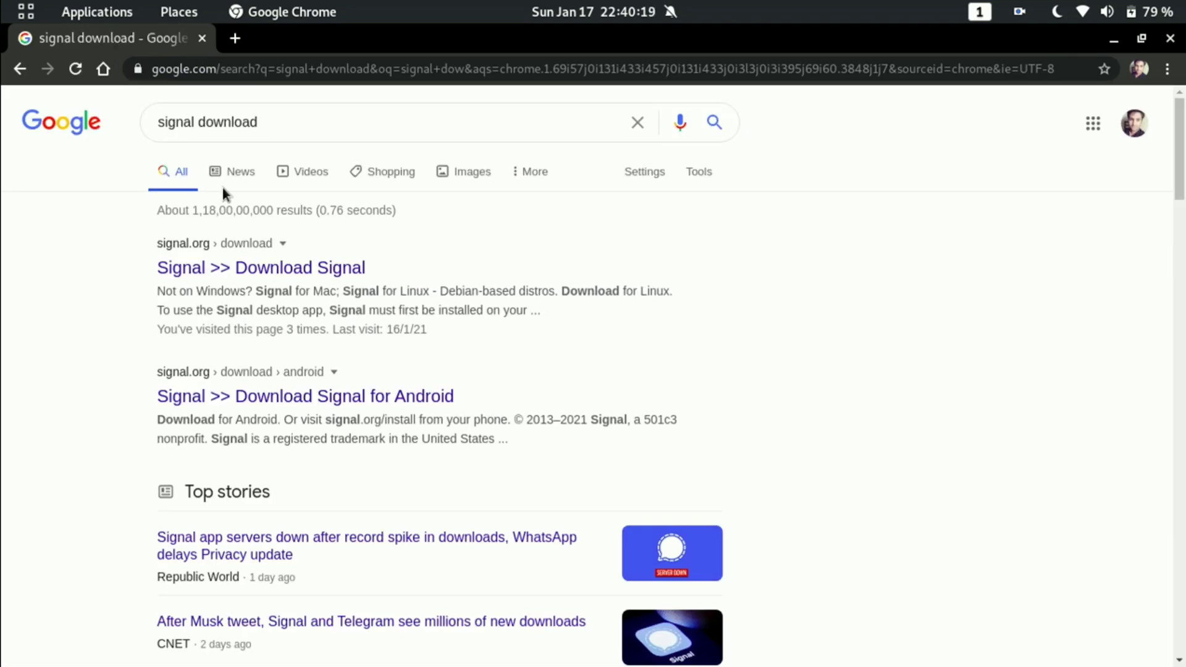
{"action": "left_click", "coordinate": [201, 260]}
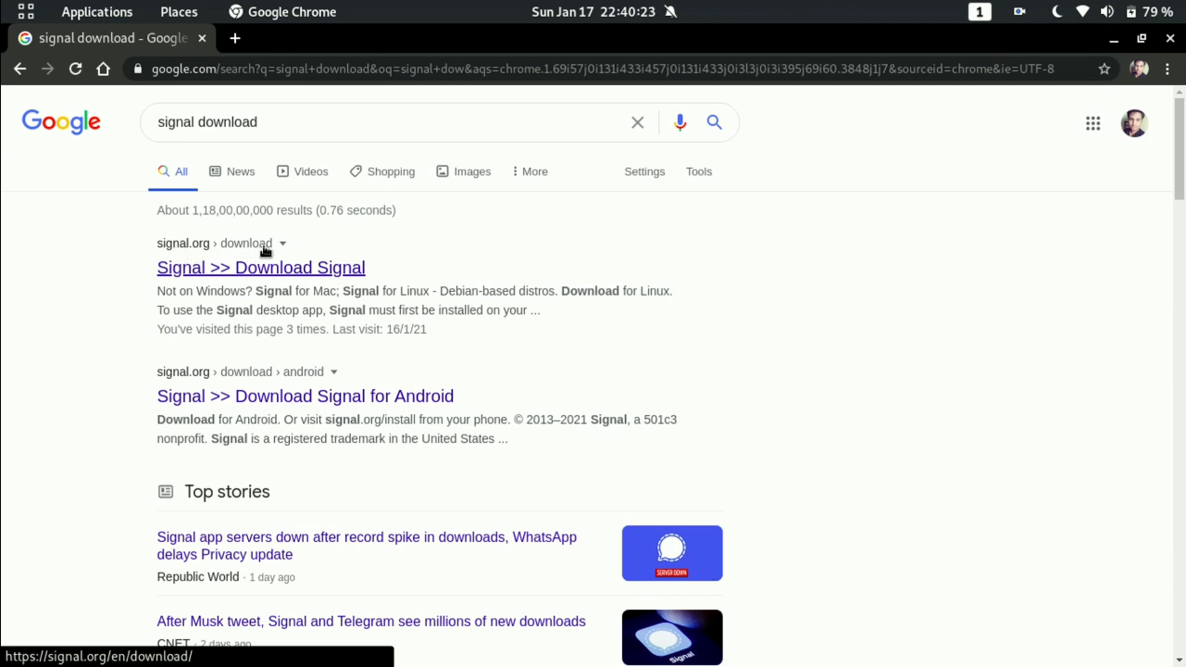
{"action": "left_click", "coordinate": [277, 262]}
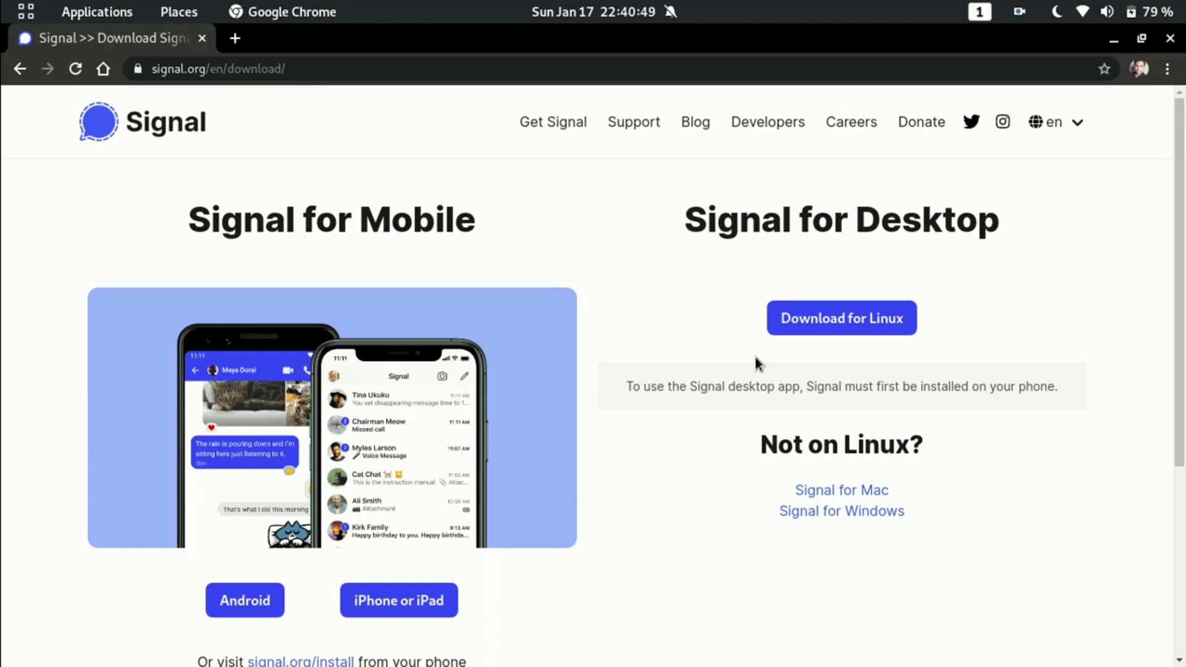
Step: Show the Linux (Debian-based) install instructions for Signal Desktop
{"action": "left_click", "coordinate": [820, 334]}
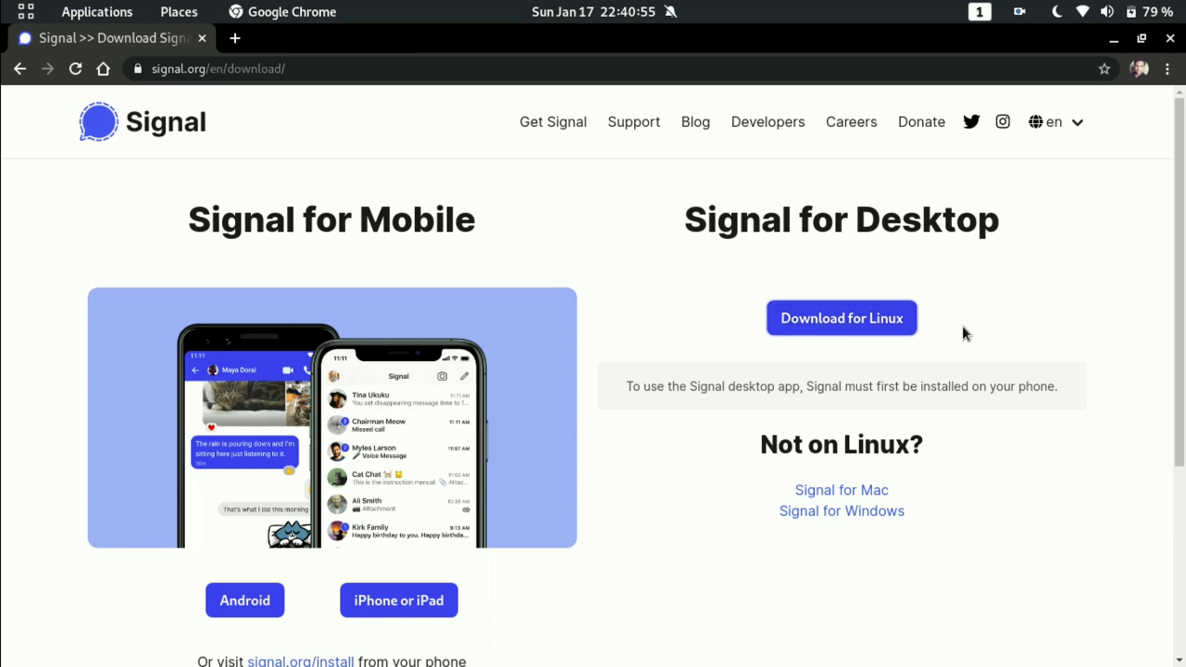
{"action": "scroll", "coordinate": [962, 323], "scroll_direction": "down", "scroll_amount": 2}
{"action": "scroll", "coordinate": [962, 324], "scroll_direction": "up", "scroll_amount": 2}
{"action": "left_click", "coordinate": [883, 320]}
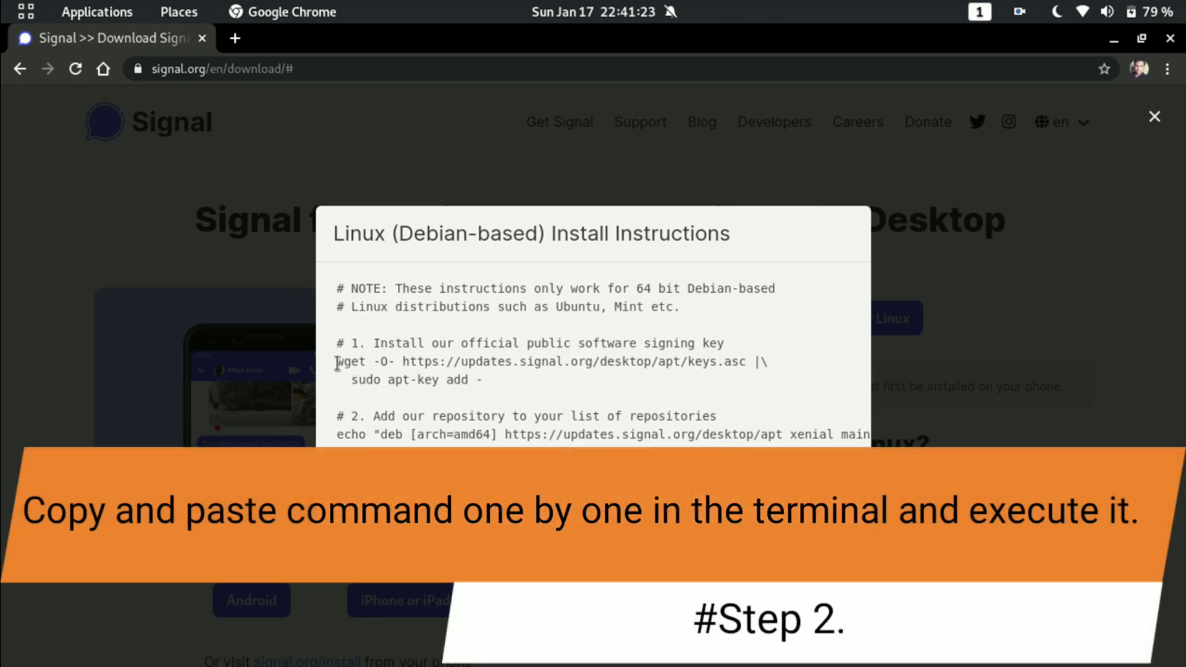
{"action": "left_click_drag", "start_coordinate": [338, 363], "coordinate": [485, 381]}
{"action": "right_click", "coordinate": [469, 381]}
{"action": "left_click", "coordinate": [473, 387]}
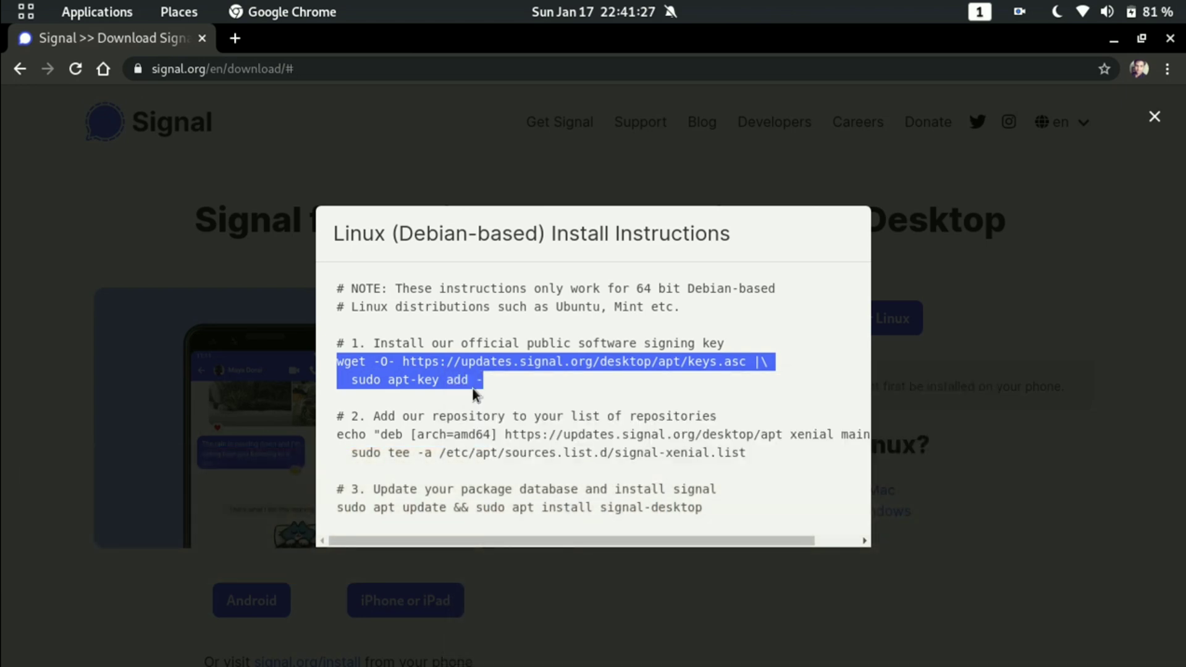
Step: Switch to a new Terminal window and start a root shell with "sudo su", entering the account password
{"action": "left_click", "coordinate": [30, 258]}
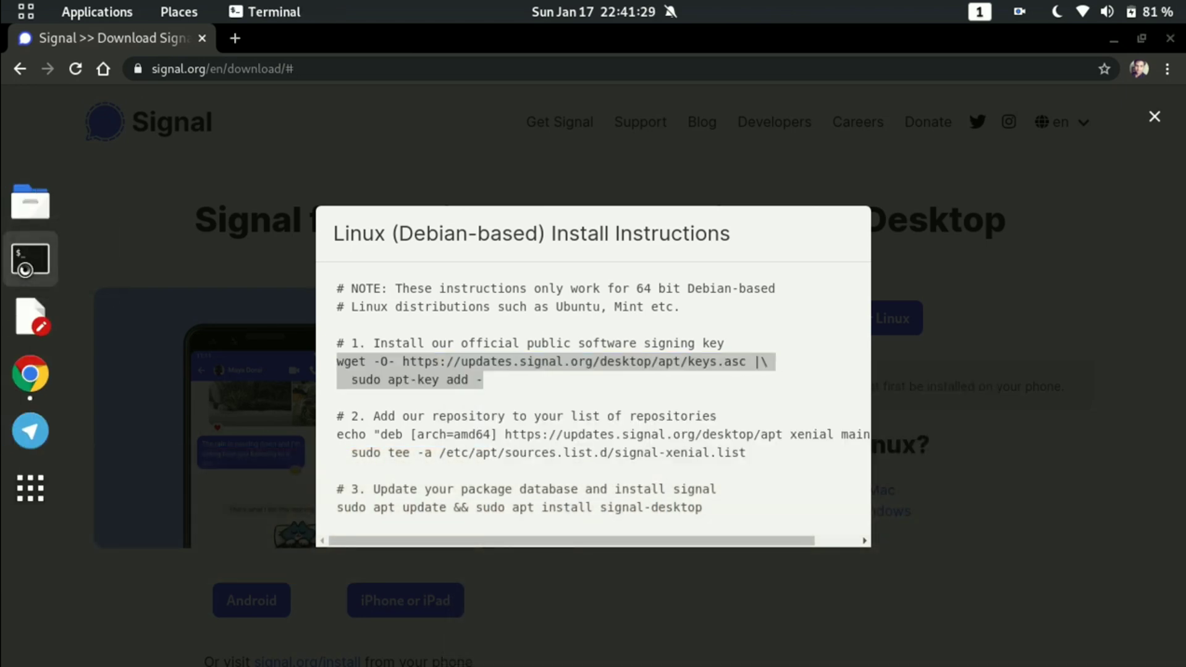
{"action": "left_click_drag", "start_coordinate": [365, 99], "coordinate": [587, 167]}
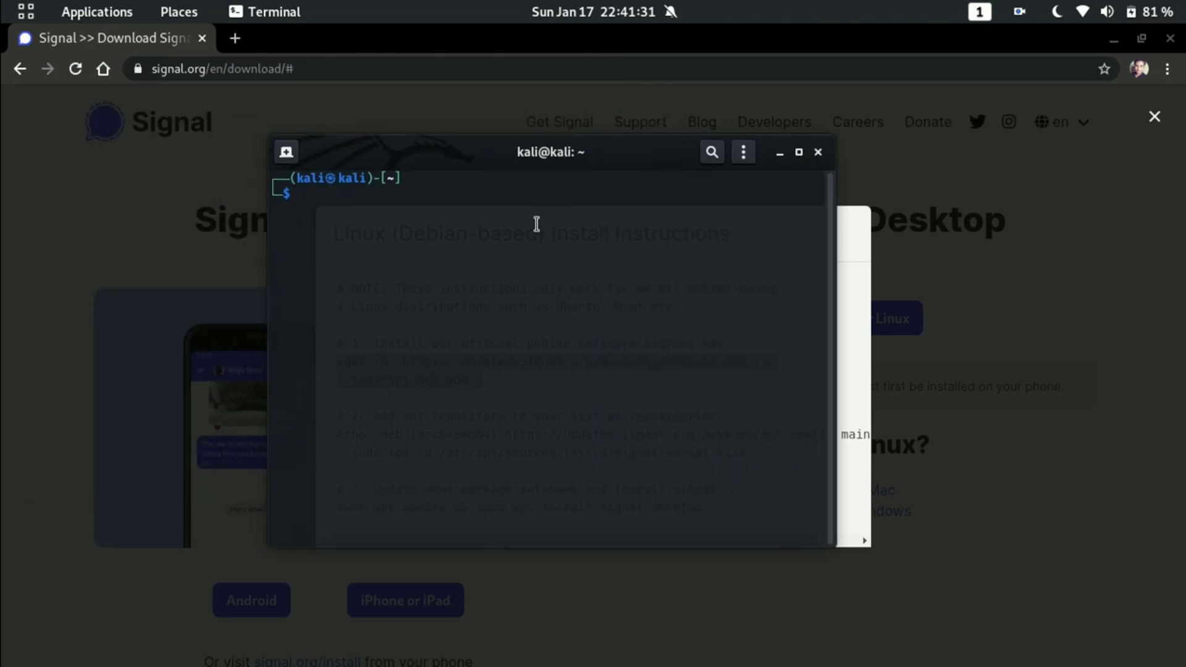
{"action": "type", "text": "sudo su"}
{"action": "key", "text": "Return"}
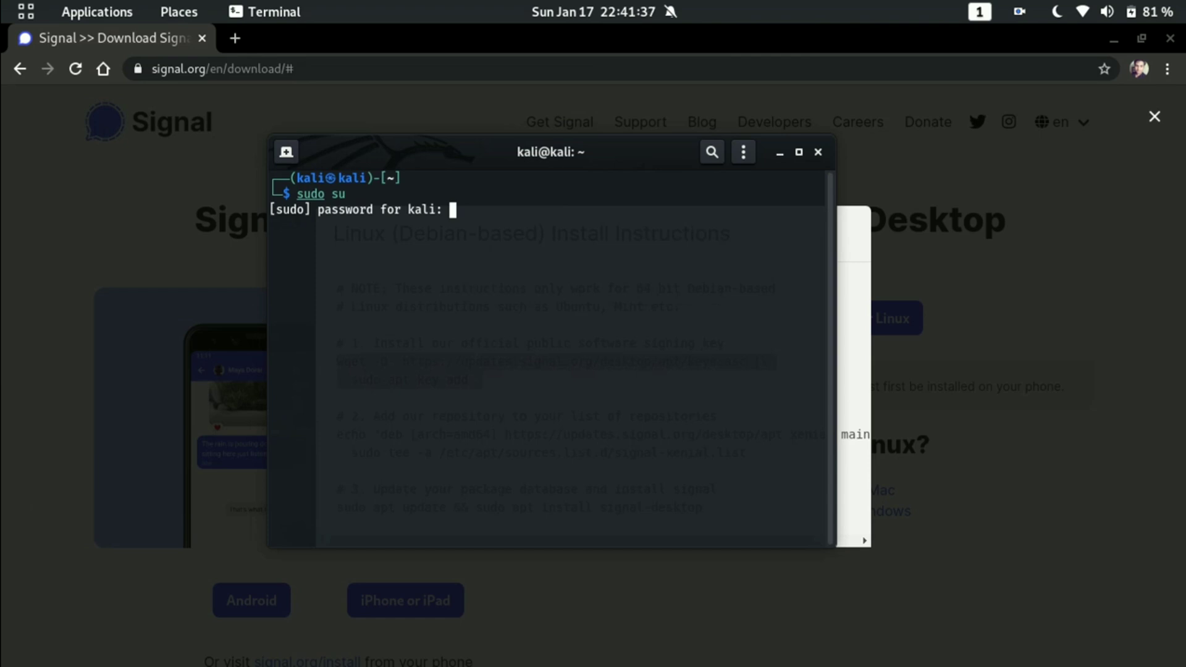
{"action": "key", "text": "Return"}
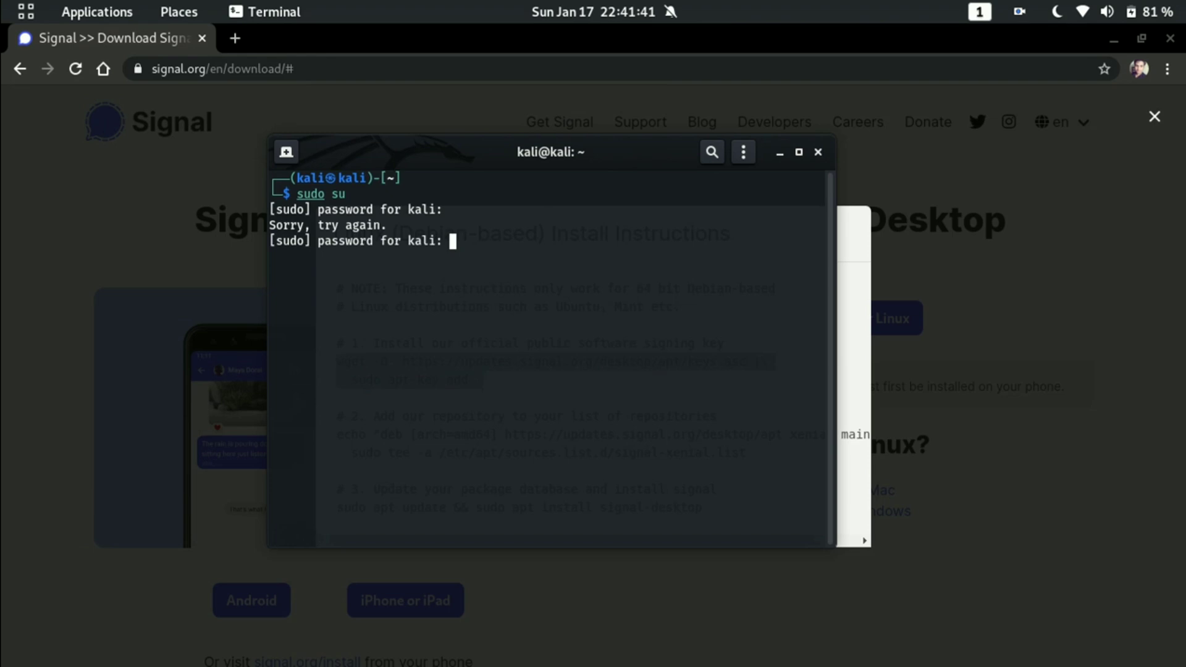
{"action": "key", "text": "Return"}
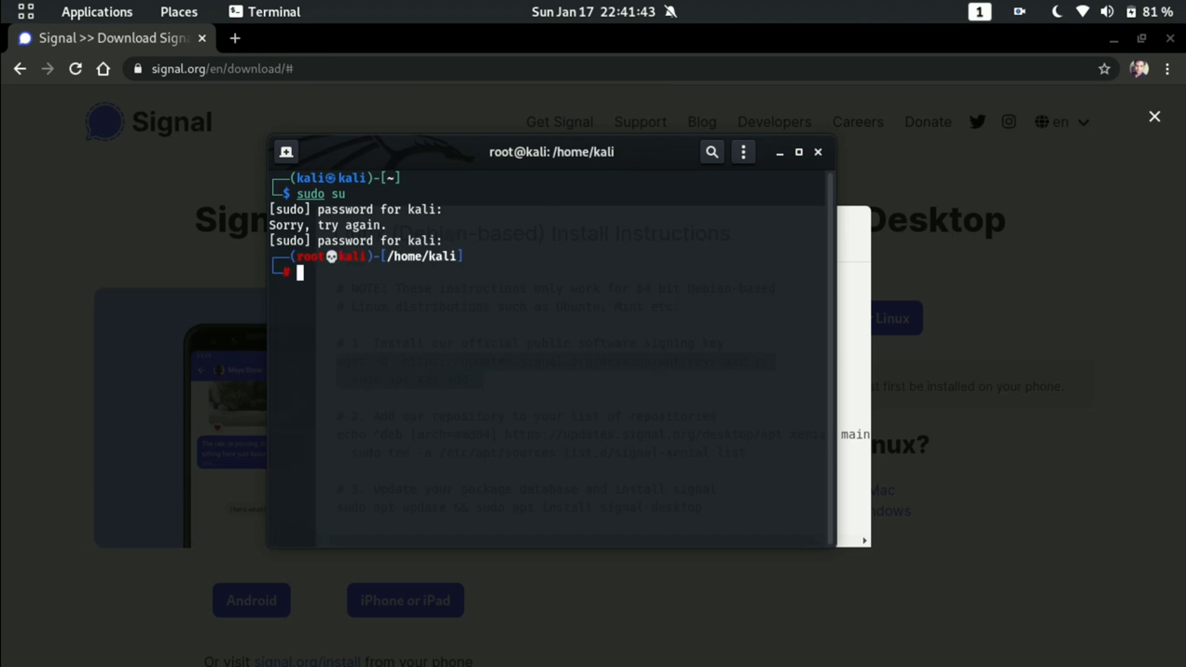
Step: Paste the copied signing key command at the root prompt without running it
{"action": "right_click", "coordinate": [492, 258]}
{"action": "left_click", "coordinate": [424, 306]}
{"action": "key", "text": "ctrl+shift+v"}
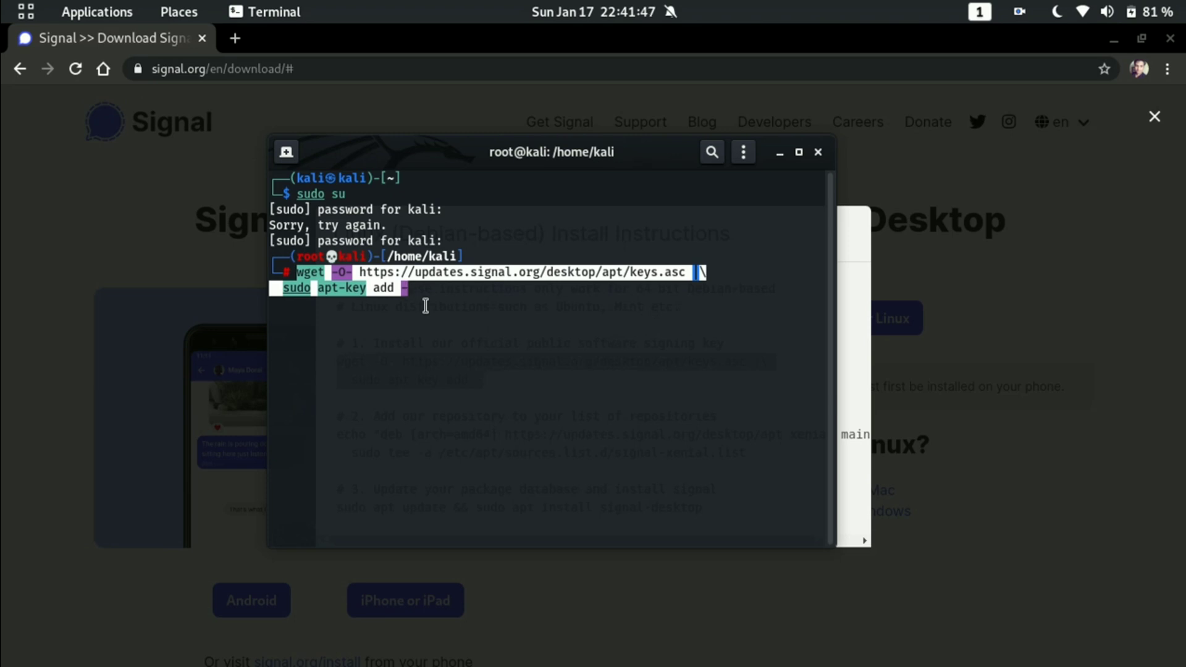
Step: Clear the pasted signing key command from the root prompt
{"action": "key", "text": "Left"}
{"action": "key", "text": "Left"}
{"action": "key", "text": "Left"}
{"action": "key", "text": "Left"}
{"action": "key", "text": "Left"}
{"action": "key", "text": "Left"}
{"action": "key", "text": "Left"}
{"action": "key", "text": "Left"}
{"action": "key", "text": "Left"}
{"action": "key", "text": "Left"}
{"action": "key", "text": "Left"}
{"action": "key", "text": "Left"}
{"action": "key", "text": "Left"}
{"action": "key", "text": "Left"}
{"action": "key", "text": "Left"}
{"action": "key", "text": "Left"}
{"action": "key", "text": "Left"}
{"action": "key", "text": "Left"}
{"action": "key", "text": "Left"}
{"action": "key", "text": "Left"}
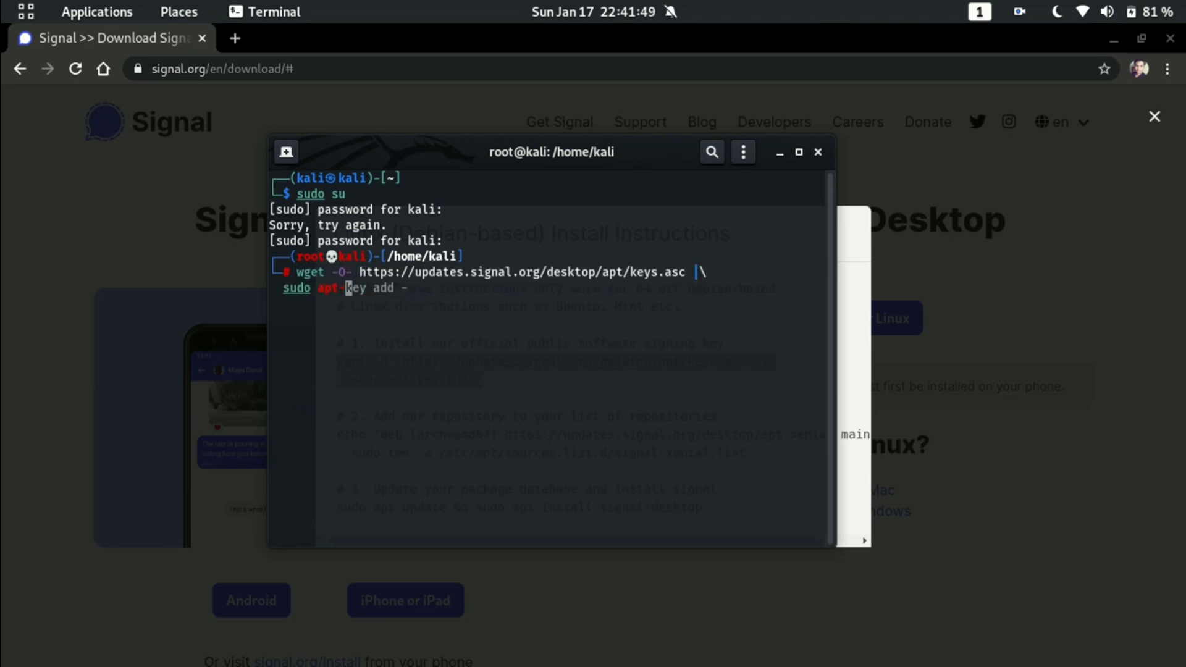
{"action": "key", "text": "Left"}
{"action": "key", "text": "Left"}
{"action": "key", "text": "Left"}
{"action": "key", "text": "Left"}
{"action": "key", "text": "Left"}
{"action": "key", "text": "Left"}
{"action": "key", "text": "Left"}
{"action": "key", "text": "Left"}
{"action": "key", "text": "Left"}
{"action": "key", "text": "Left"}
{"action": "key", "text": "Left"}
{"action": "key", "text": "Left"}
{"action": "key", "text": "Left"}
{"action": "key", "text": "Left"}
{"action": "key", "text": "Left"}
{"action": "key", "text": "Left"}
{"action": "key", "text": "Left"}
{"action": "key", "text": "Left"}
{"action": "key", "text": "Left"}
{"action": "key", "text": "Left"}
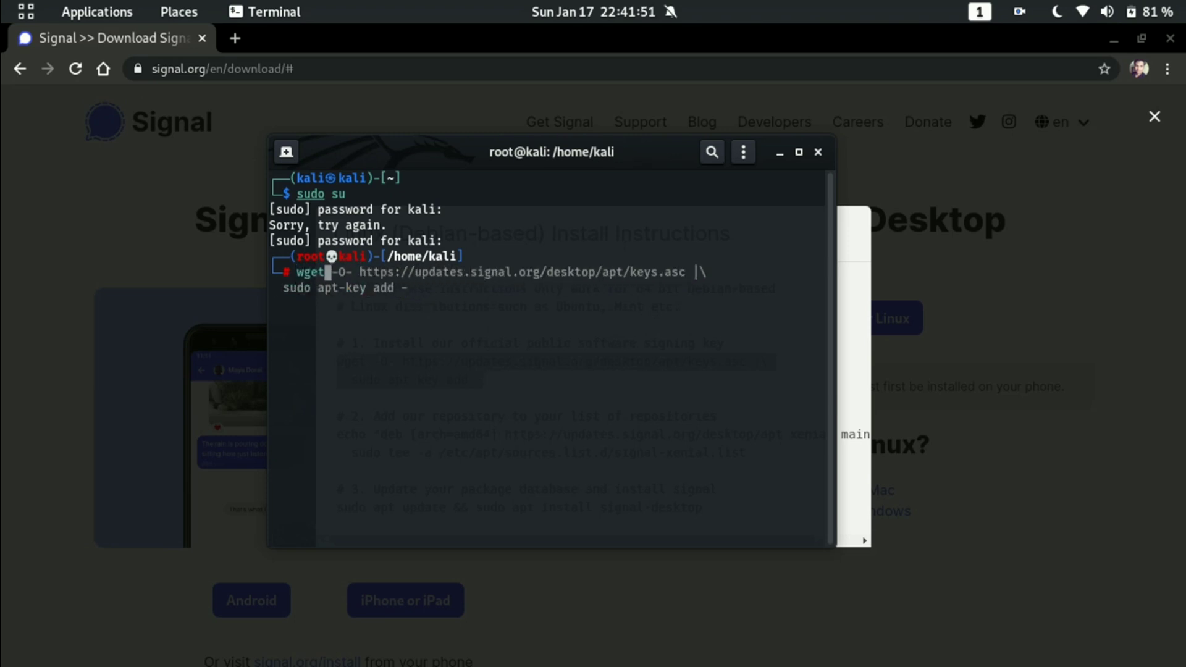
{"action": "key", "text": "ctrl+u"}
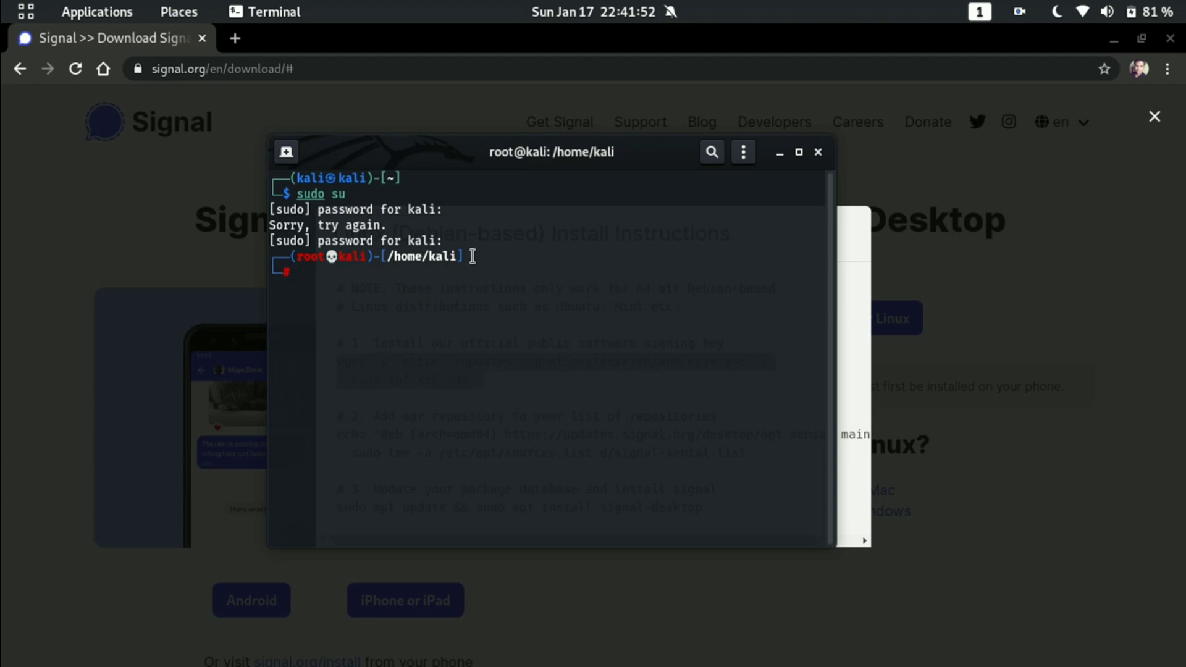
Step: Copy the step 2 command that adds the Signal repository to signal-xenial.list and paste it at the Terminal's root prompt
{"action": "left_click", "coordinate": [850, 277]}
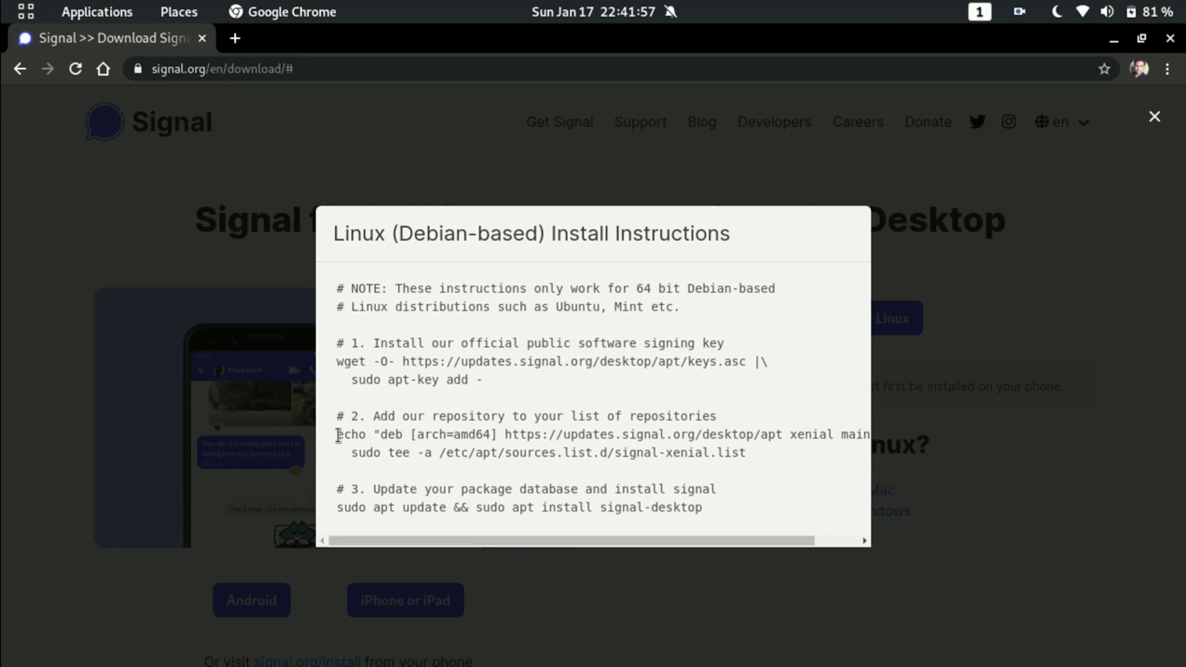
{"action": "left_click_drag", "start_coordinate": [335, 430], "coordinate": [749, 463]}
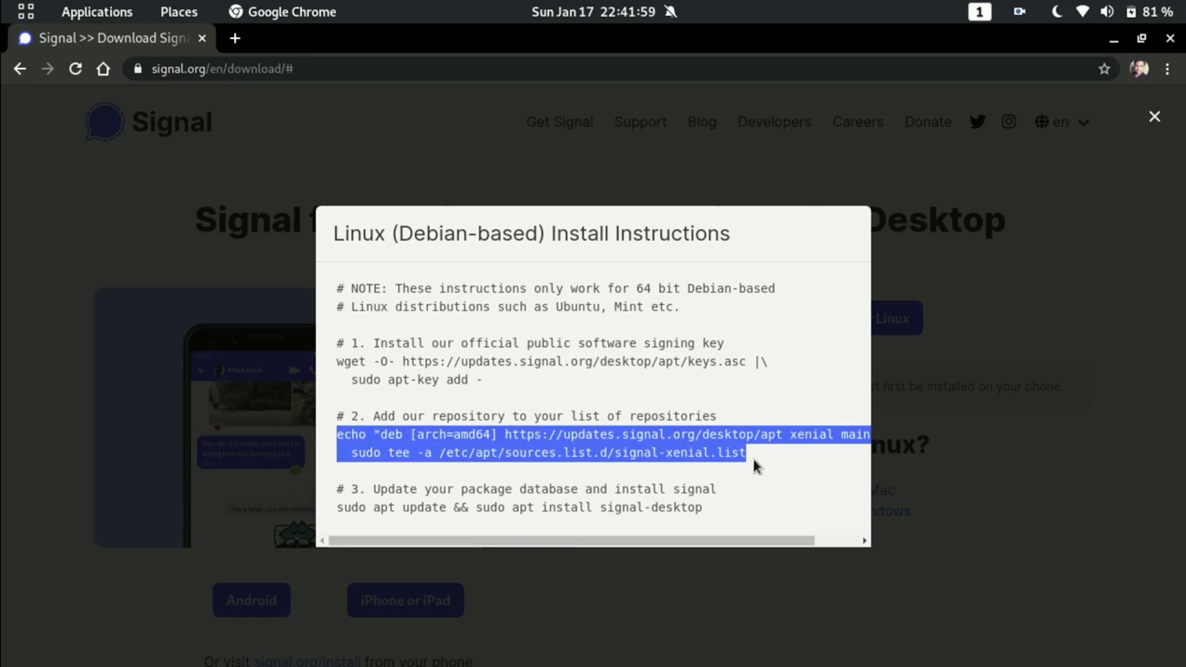
{"action": "right_click", "coordinate": [624, 446]}
{"action": "left_click", "coordinate": [644, 461]}
{"action": "key", "text": "alt+Tab"}
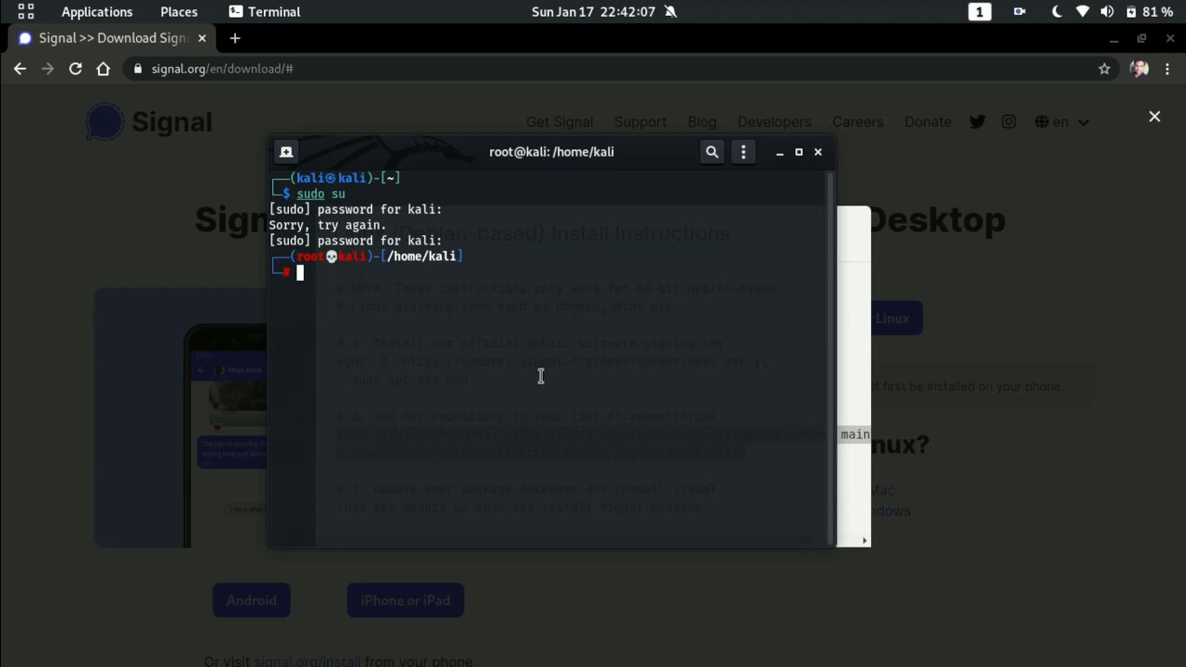
{"action": "key", "text": "ctrl+shift+v"}
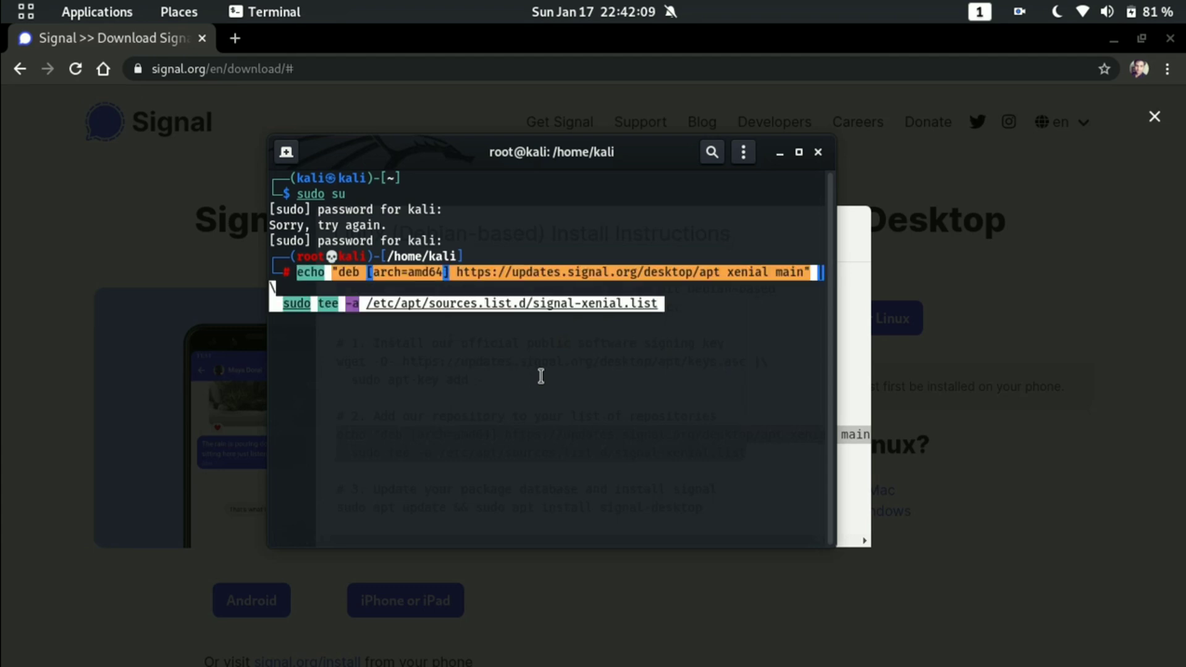
Step: Clear the pasted repository command from the root prompt
{"action": "key", "text": "Left"}
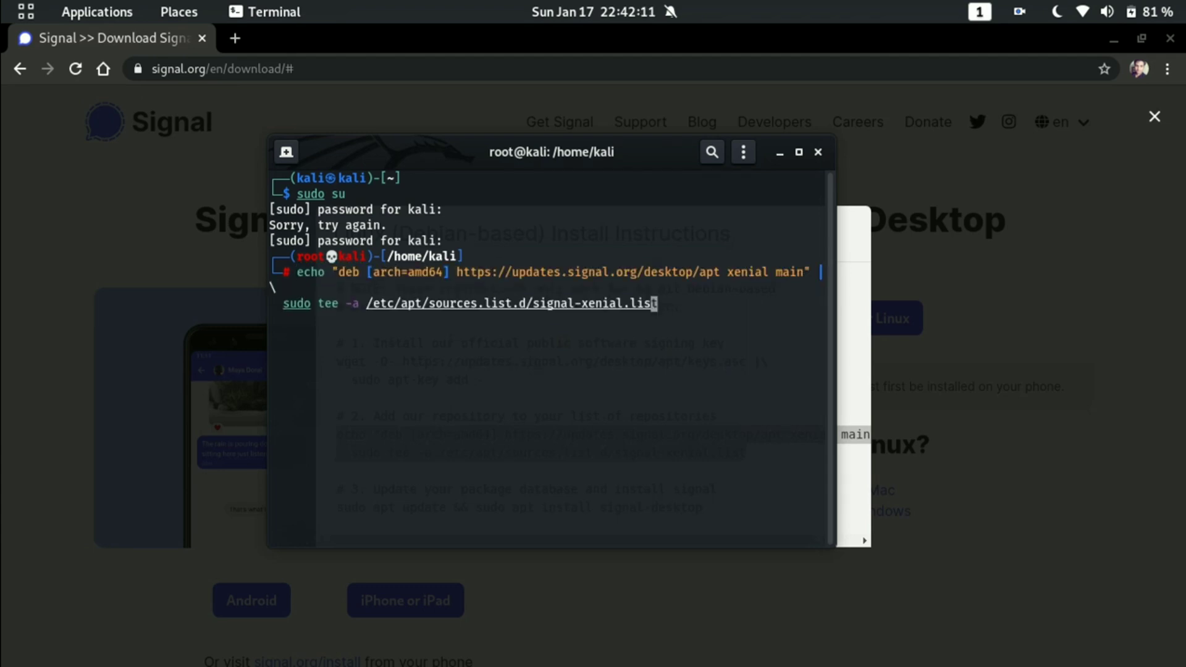
{"action": "key", "text": "Left"}
{"action": "key", "text": "Left"}
{"action": "key", "text": "Left"}
{"action": "key", "text": "Left"}
{"action": "key", "text": "Left"}
{"action": "key", "text": "Left"}
{"action": "key", "text": "Left"}
{"action": "key", "text": "Left"}
{"action": "key", "text": "Left"}
{"action": "key", "text": "Left"}
{"action": "key", "text": "Left"}
{"action": "key", "text": "Left"}
{"action": "key", "text": "Left"}
{"action": "key", "text": "Left"}
{"action": "key", "text": "Left"}
{"action": "key", "text": "Left"}
{"action": "key", "text": "Left"}
{"action": "key", "text": "Left"}
{"action": "key", "text": "Left"}
{"action": "key", "text": "Left"}
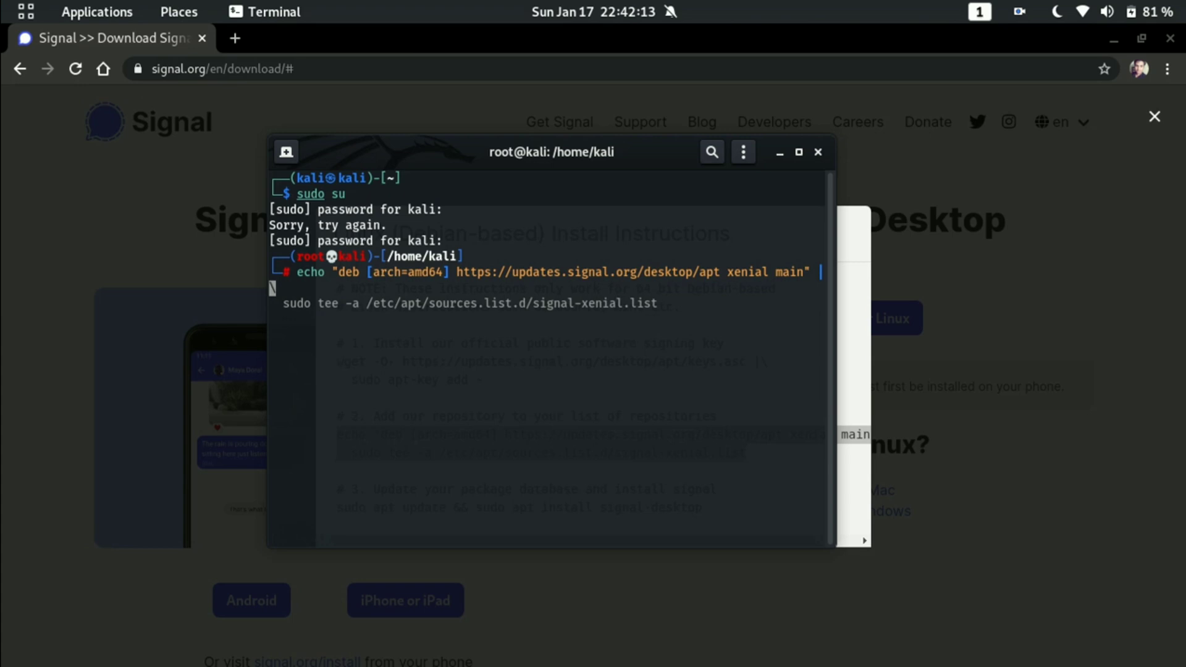
{"action": "key", "text": "Left"}
{"action": "key", "text": "Left"}
{"action": "key", "text": "Left"}
{"action": "key", "text": "Left"}
{"action": "key", "text": "Left"}
{"action": "key", "text": "Left"}
{"action": "key", "text": "Left"}
{"action": "key", "text": "Left"}
{"action": "key", "text": "Left"}
{"action": "key", "text": "Left"}
{"action": "key", "text": "Left"}
{"action": "key", "text": "Left"}
{"action": "key", "text": "Left"}
{"action": "key", "text": "Left"}
{"action": "key", "text": "Left"}
{"action": "key", "text": "Left"}
{"action": "key", "text": "Left"}
{"action": "key", "text": "Left"}
{"action": "key", "text": "Left"}
{"action": "key", "text": "Left"}
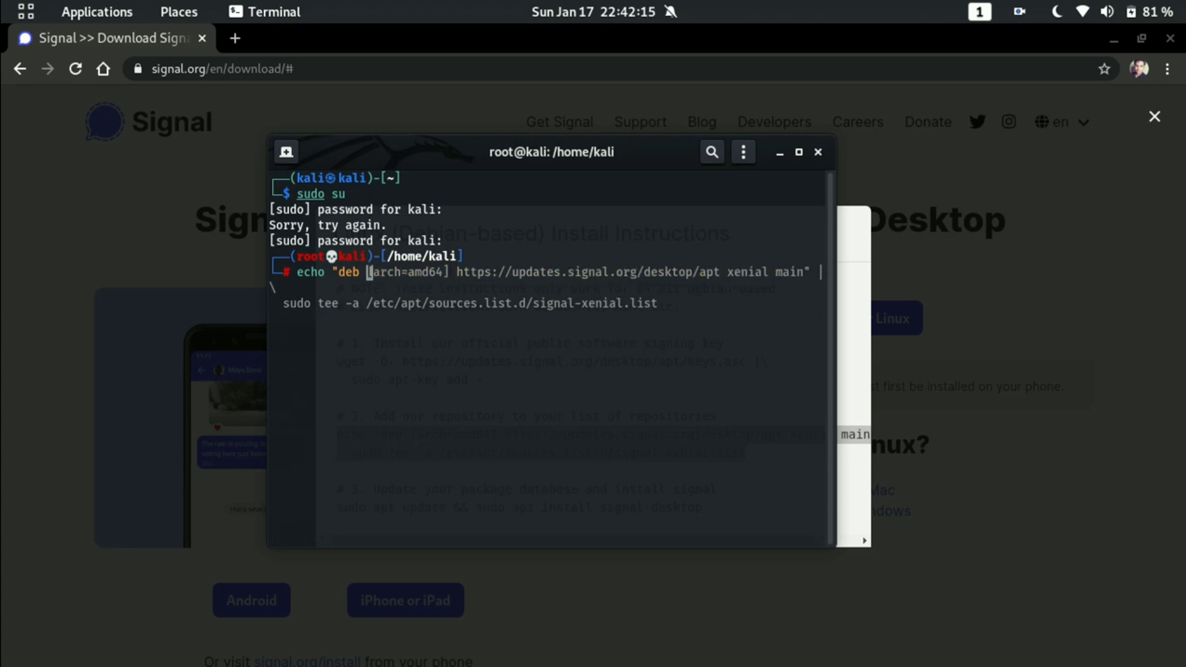
{"action": "key", "text": "ctrl+a"}
{"action": "key", "text": "ctrl+k"}
Step: Copy "sudo apt update && sudo apt install signal-desktop" from the Chrome instructions and paste it at the Terminal's root prompt
{"action": "left_click", "coordinate": [858, 359]}
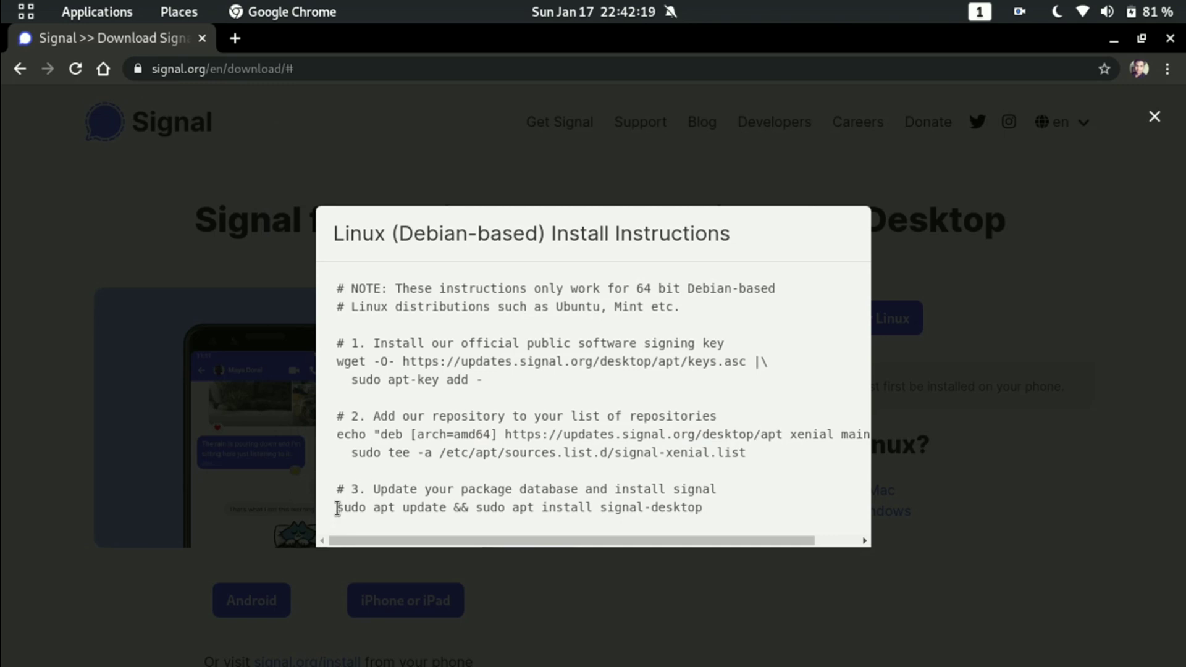
{"action": "triple_click", "coordinate": [337, 508]}
{"action": "key", "text": "ctrl+c"}
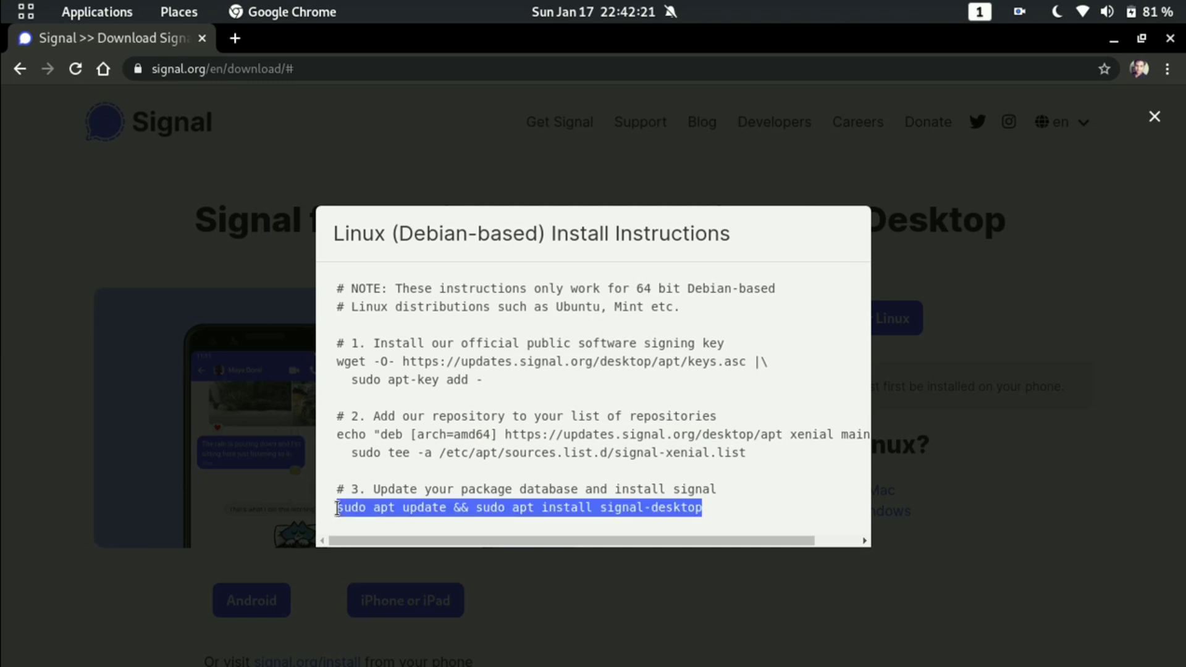
{"action": "key", "text": "alt+Tab"}
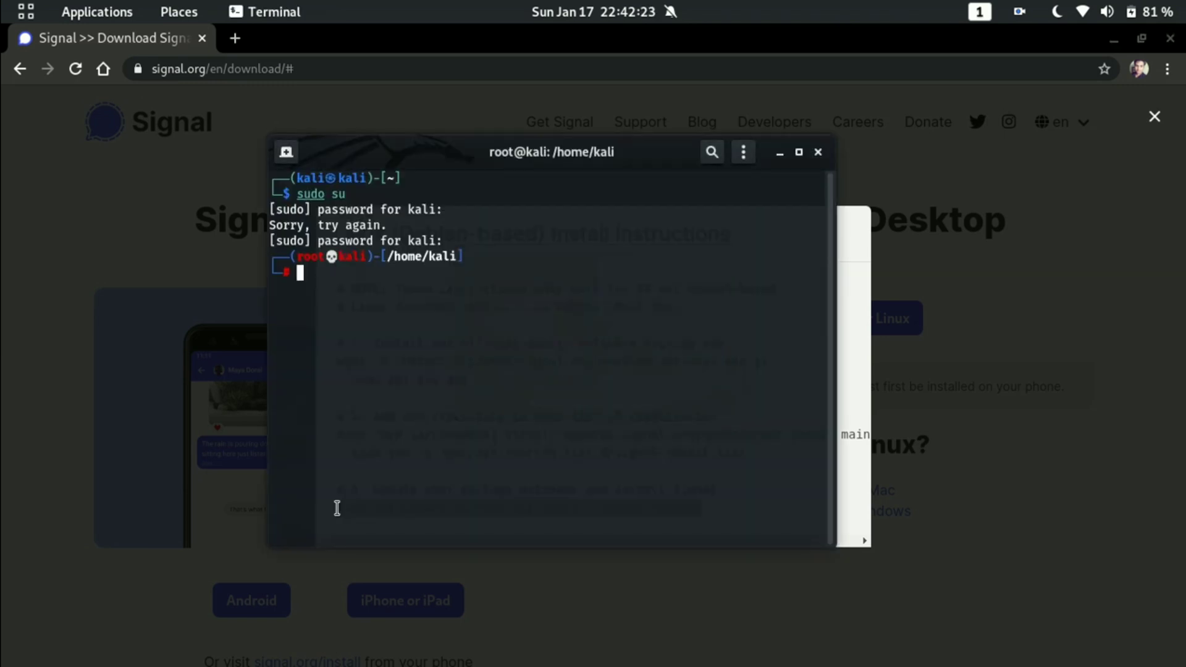
{"action": "key", "text": "ctrl+shift+v"}
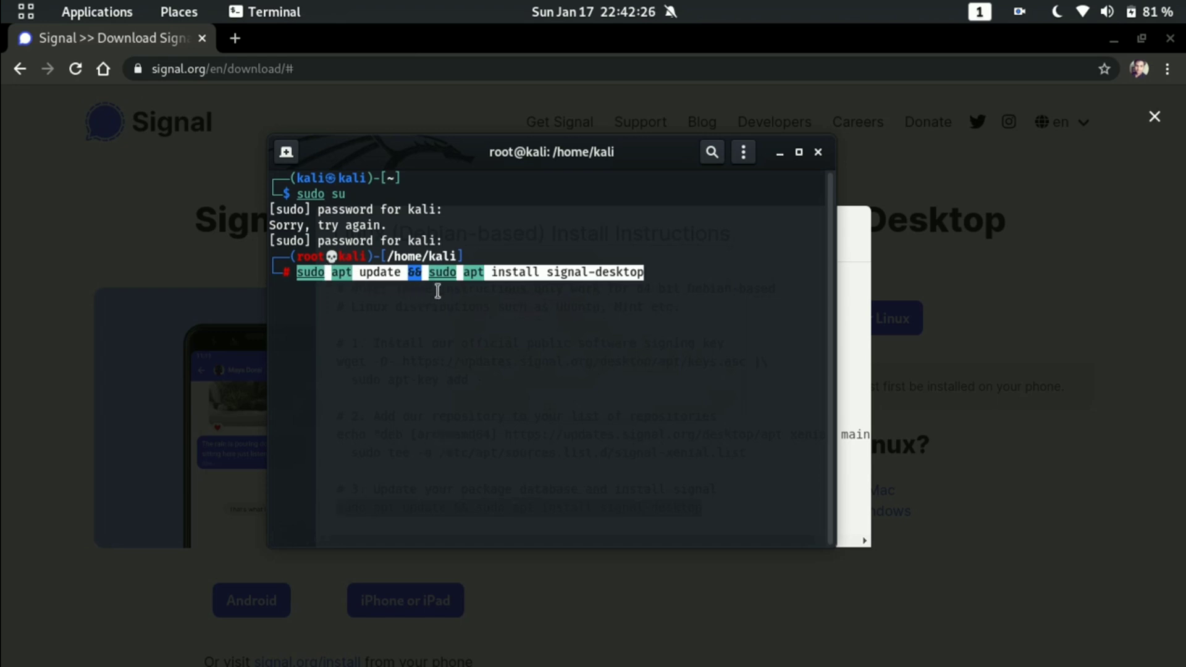
Step: Erase the pasted install command and run "exit" twice to leave the root shell and close the terminal
{"action": "key", "text": "BackSpace"}
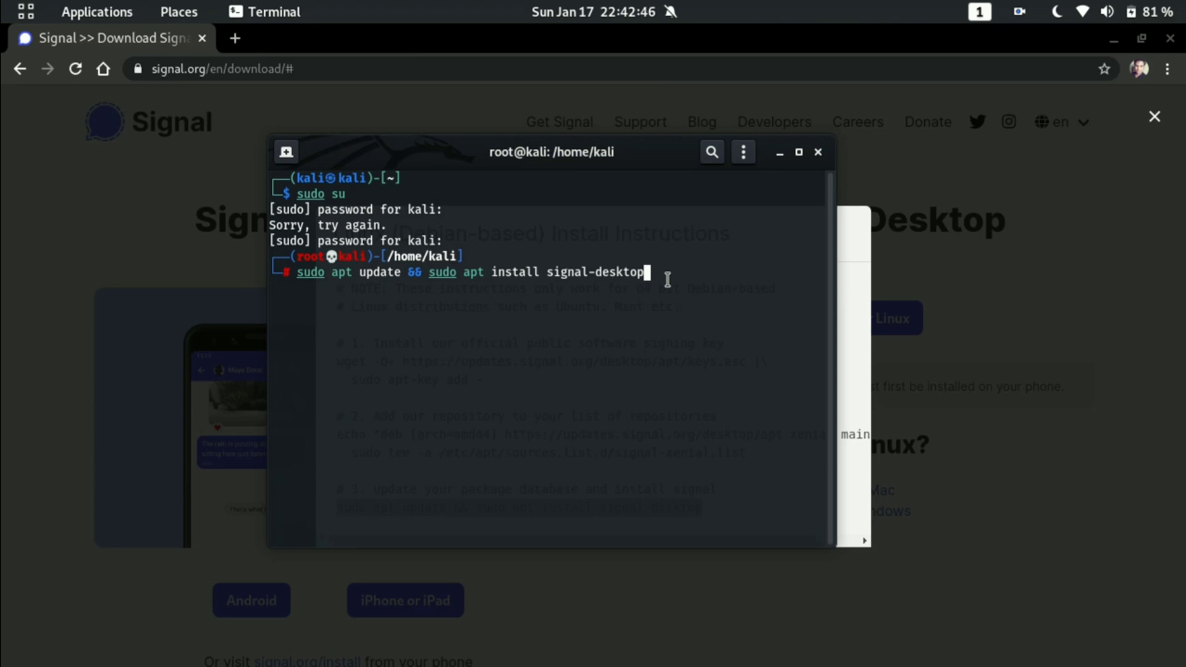
{"action": "key", "text": "BackSpace"}
{"action": "key", "text": "BackSpace"}
{"action": "key", "text": "BackSpace"}
{"action": "key", "text": "BackSpace"}
{"action": "key", "text": "BackSpace"}
{"action": "key", "text": "BackSpace"}
{"action": "key", "text": "BackSpace"}
{"action": "key", "text": "BackSpace"}
{"action": "key", "text": "BackSpace"}
{"action": "key", "text": "BackSpace"}
{"action": "key", "text": "BackSpace"}
{"action": "key", "text": "BackSpace"}
{"action": "key", "text": "BackSpace"}
{"action": "key", "text": "BackSpace"}
{"action": "key", "text": "BackSpace"}
{"action": "key", "text": "BackSpace"}
{"action": "key", "text": "BackSpace"}
{"action": "key", "text": "BackSpace"}
{"action": "key", "text": "BackSpace"}
{"action": "key", "text": "BackSpace"}
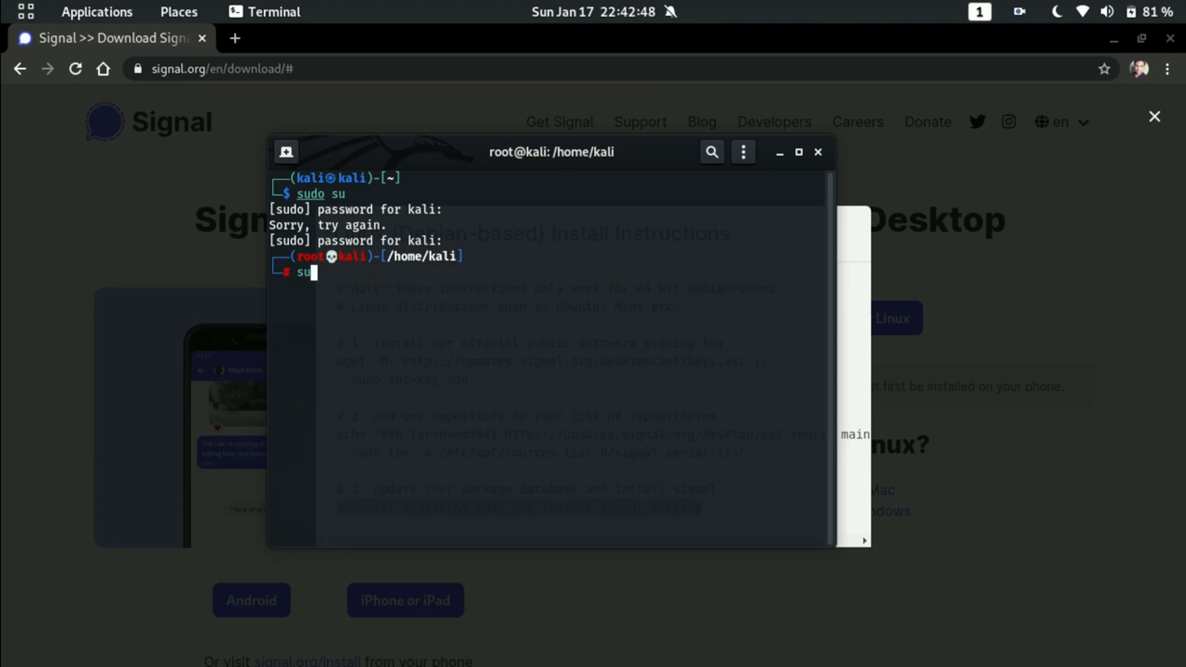
{"action": "key", "text": "BackSpace"}
{"action": "key", "text": "BackSpace"}
{"action": "type", "text": "exit"}
{"action": "key", "text": "Return"}
{"action": "type", "text": "exit"}
{"action": "key", "text": "Return"}
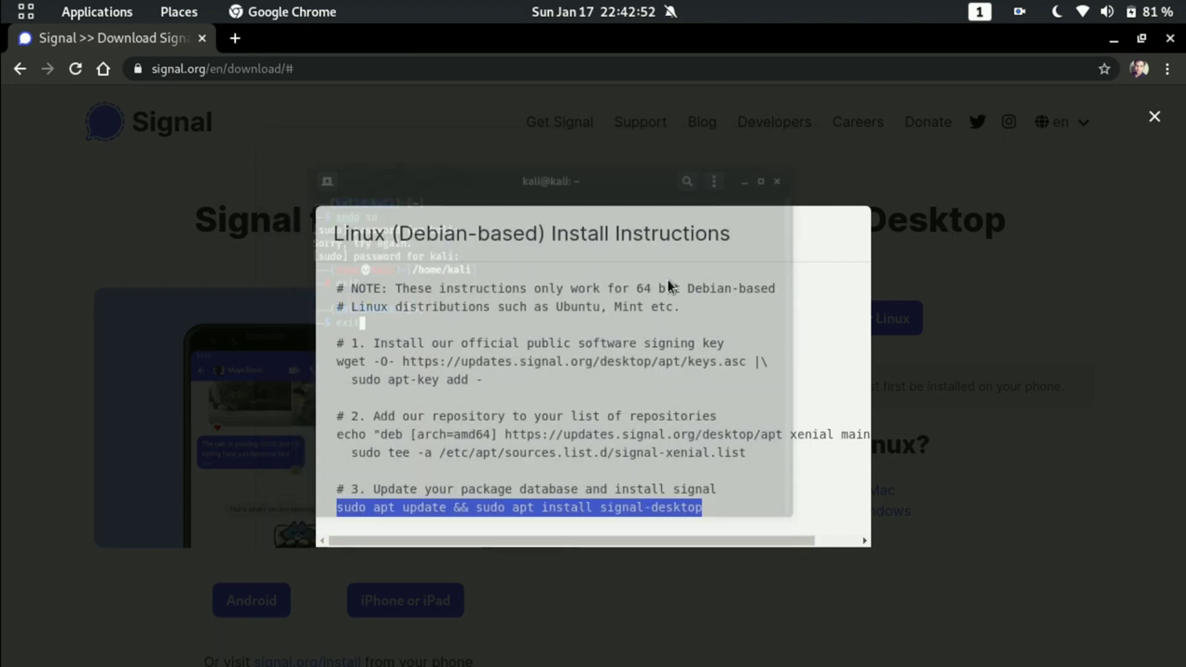
Step: Close the Linux install instructions and launch the Signal app by searching the desktop applications for "signal"
{"action": "left_click", "coordinate": [615, 288]}
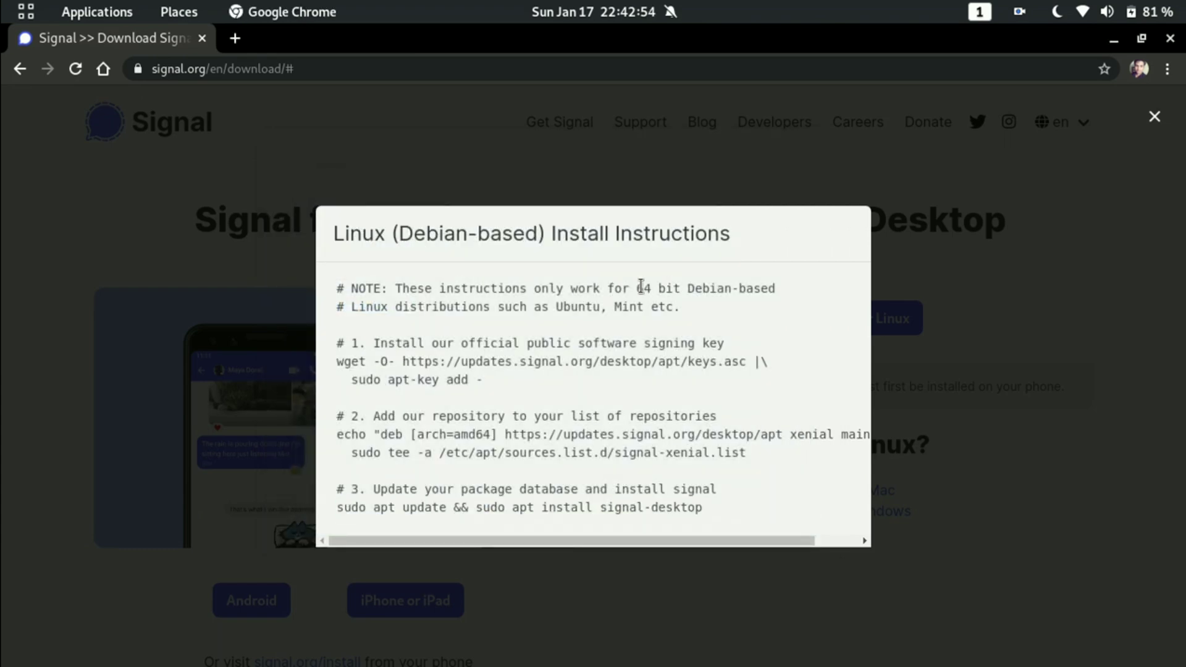
{"action": "left_click", "coordinate": [1153, 118]}
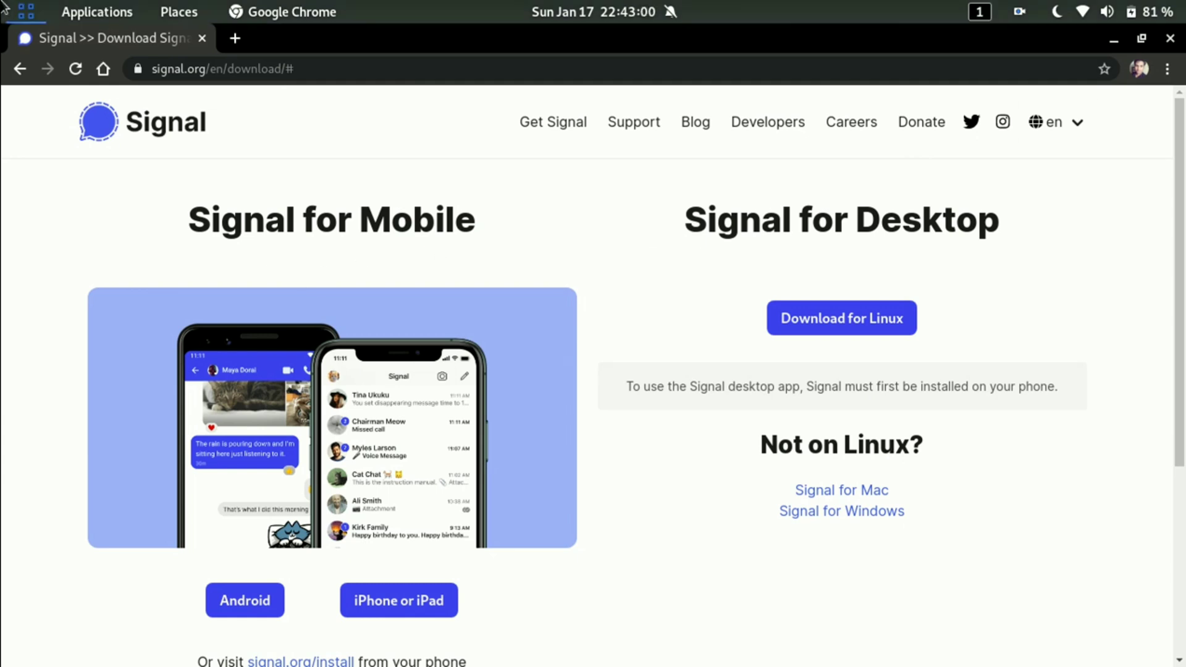
{"action": "left_click", "coordinate": [26, 11]}
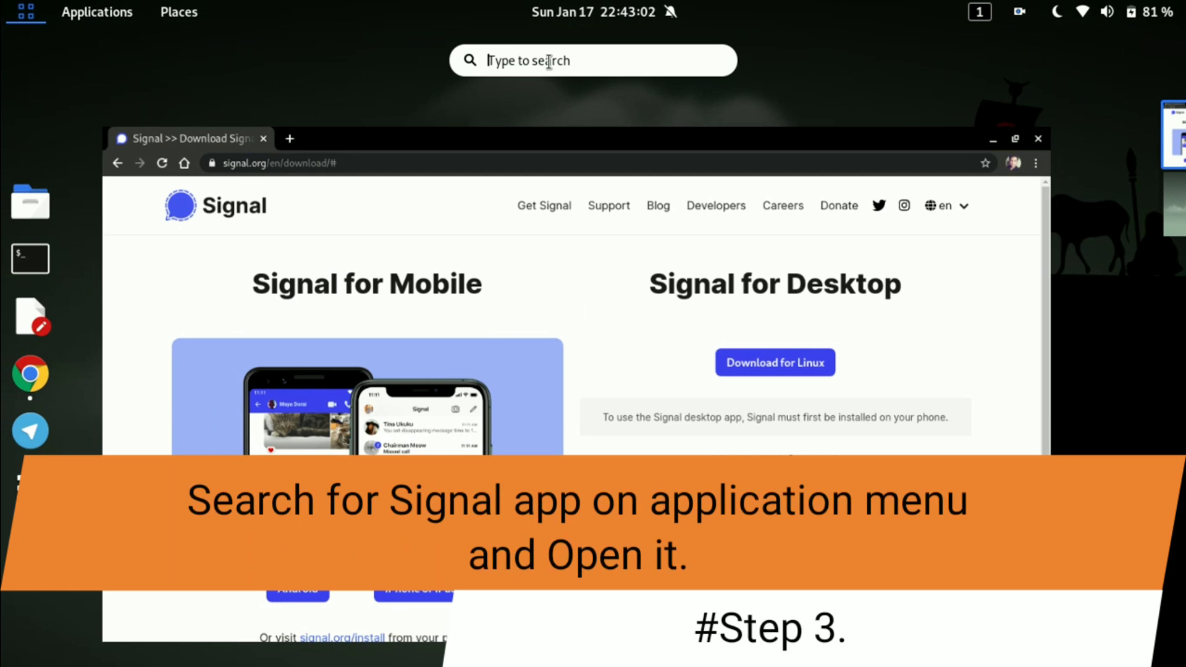
{"action": "type", "text": "signal"}
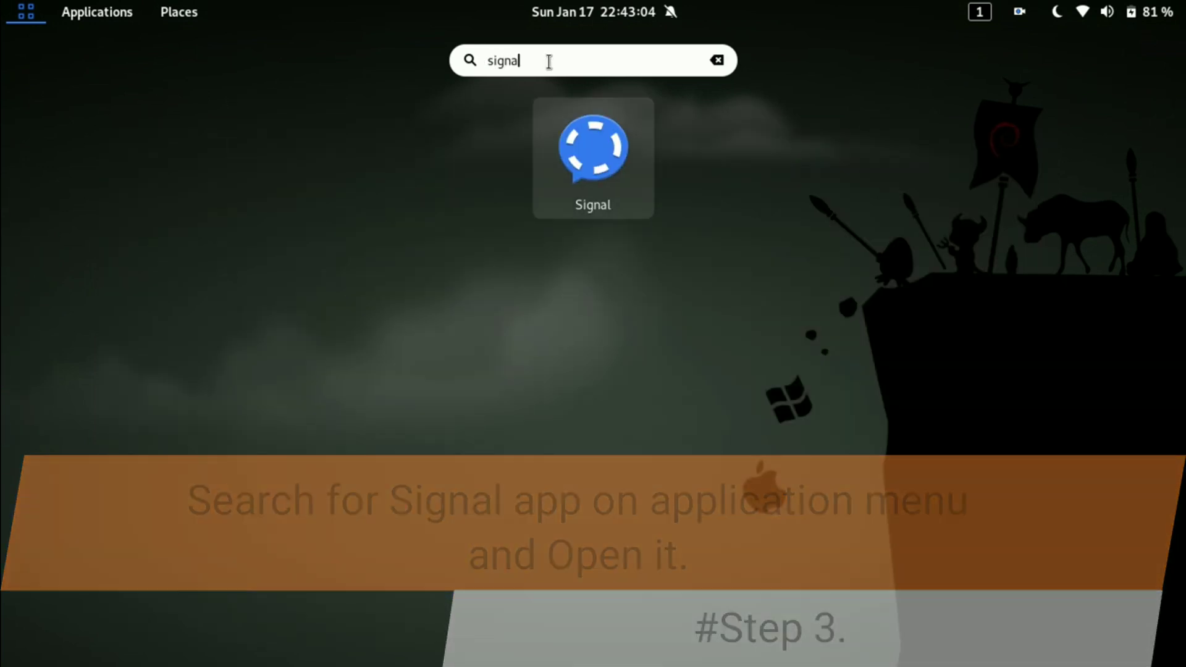
{"action": "left_click", "coordinate": [606, 161]}
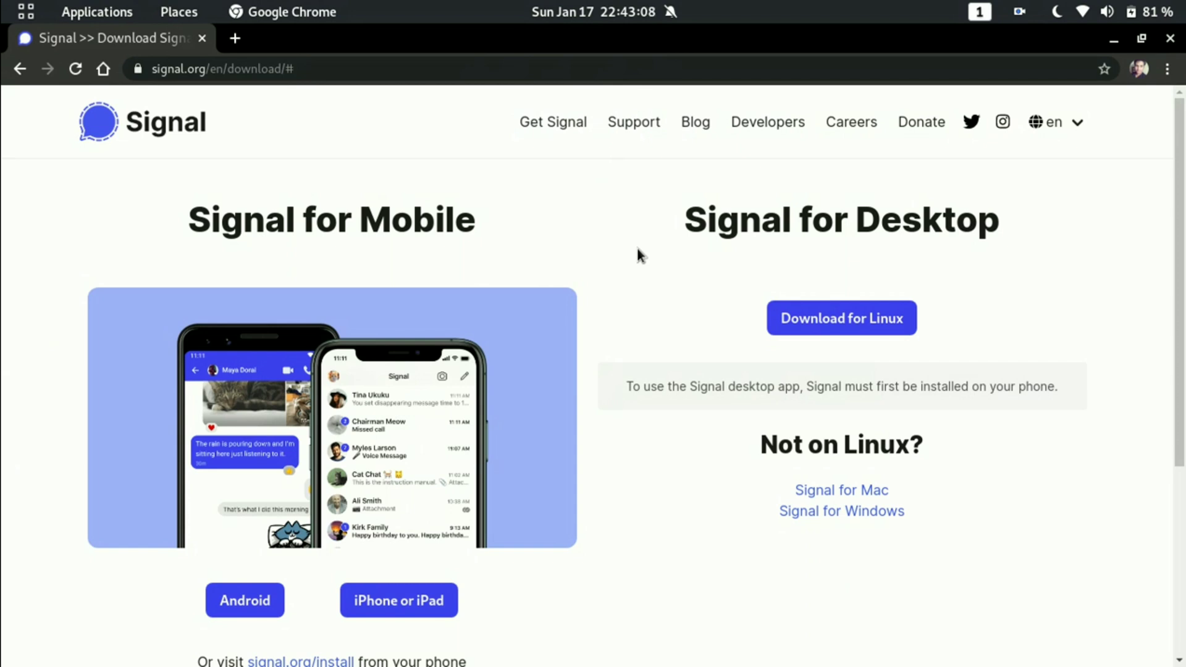
Step: Exit Chrome and move the Signal window slightly higher on the desktop
{"action": "left_click", "coordinate": [1167, 73]}
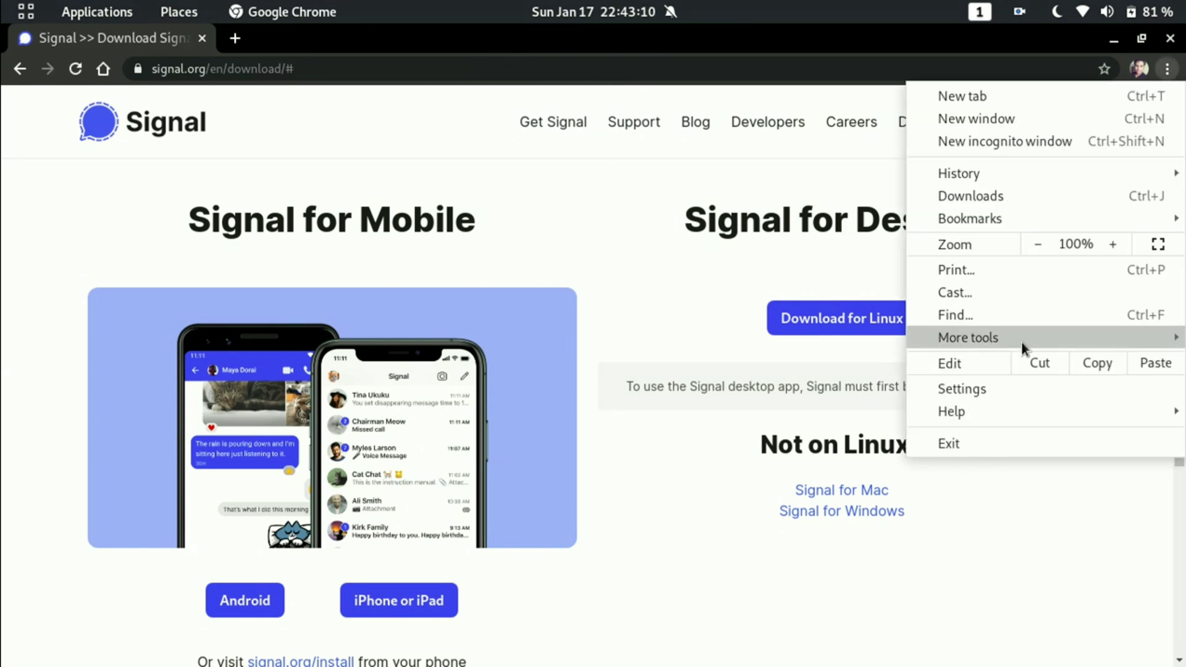
{"action": "left_click", "coordinate": [970, 435]}
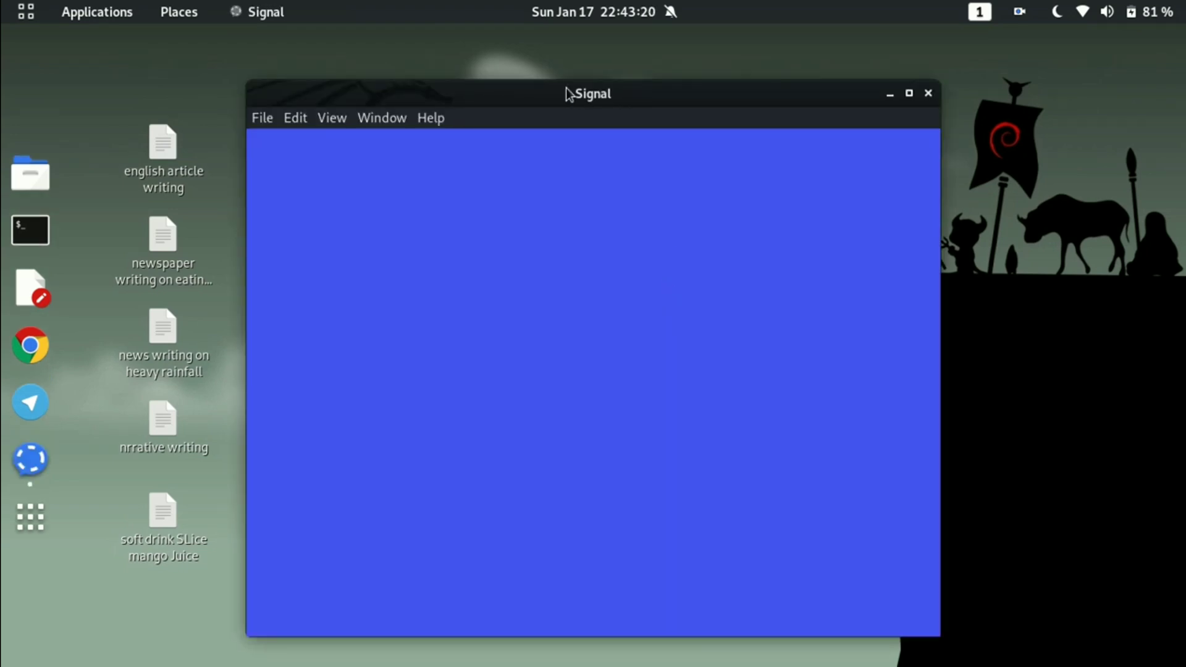
{"action": "left_click_drag", "start_coordinate": [567, 94], "coordinate": [564, 56]}
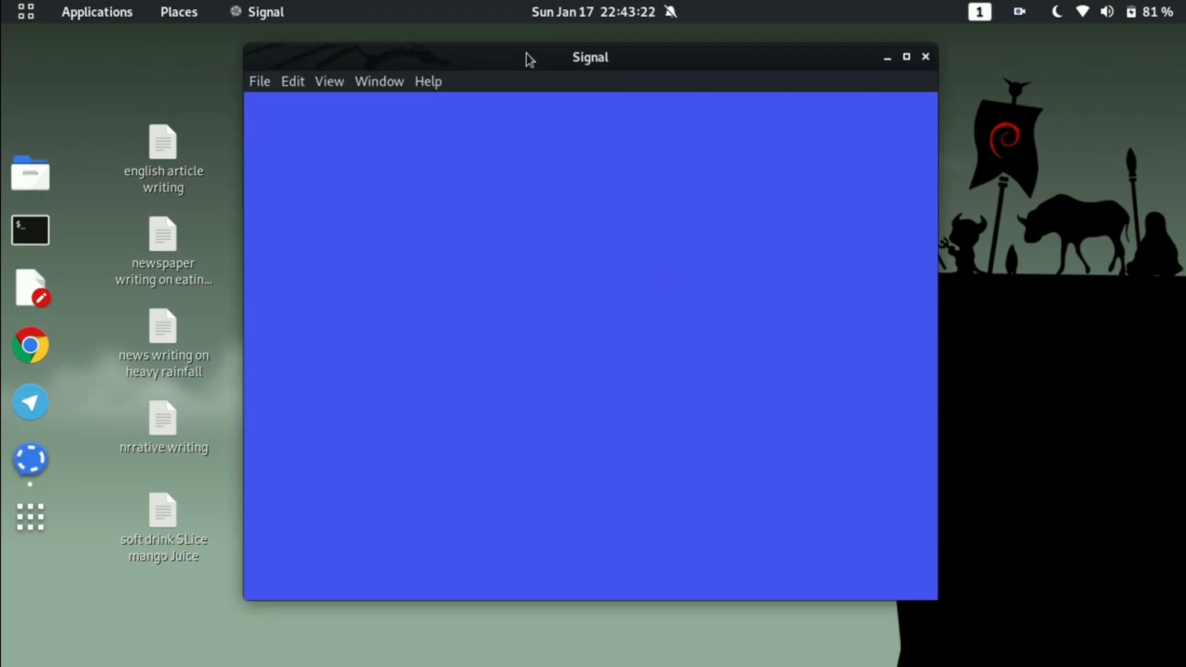